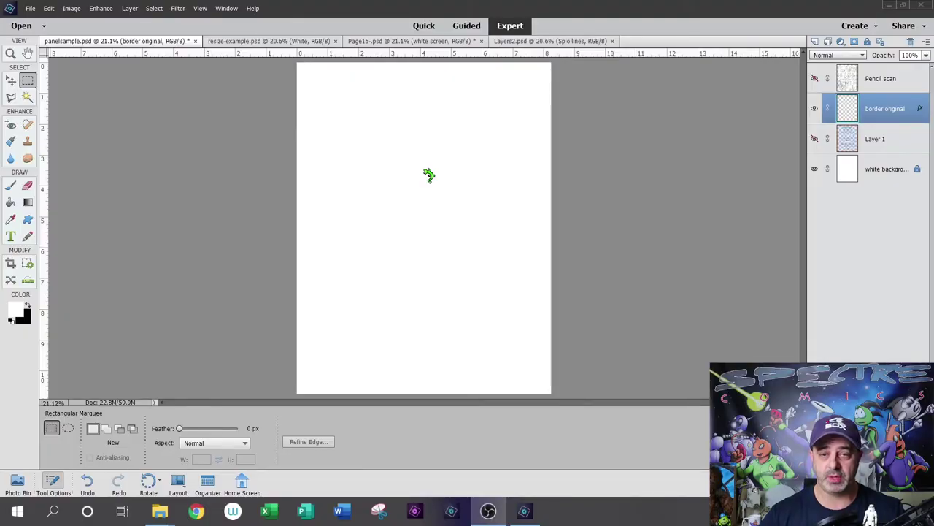
- Show Layer 1 to reveal the magazine-sized page template with its trim, margin and live areas
{"action": "left_click", "coordinate": [485, 219]}
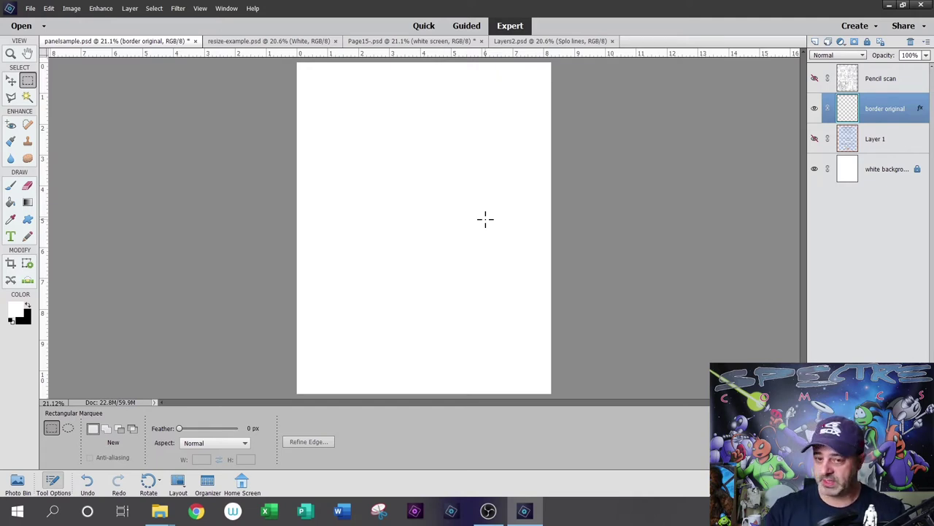
{"action": "left_click", "coordinate": [887, 170]}
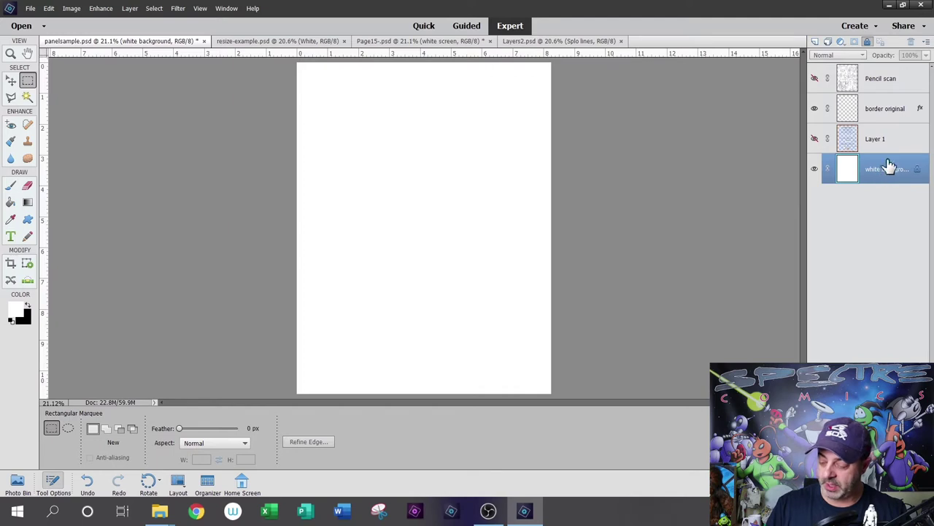
{"action": "left_click", "coordinate": [900, 132]}
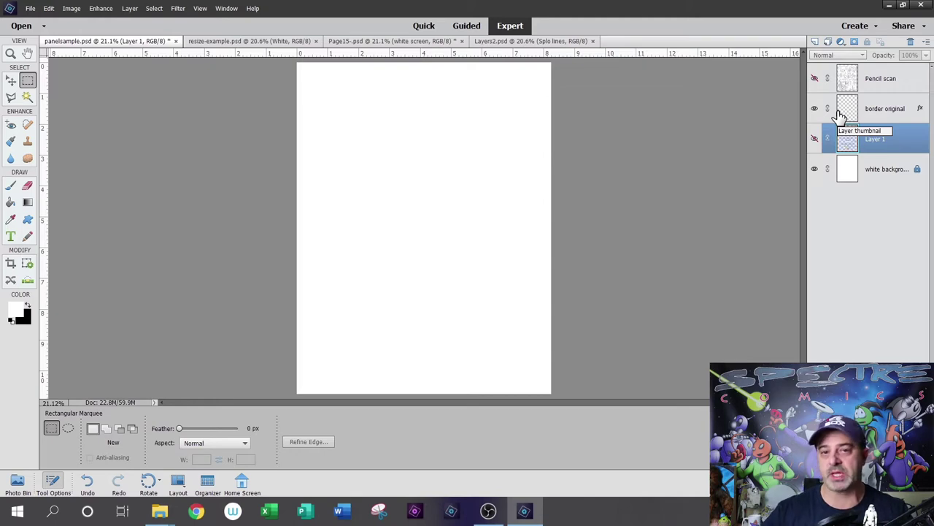
{"action": "left_click", "coordinate": [815, 138]}
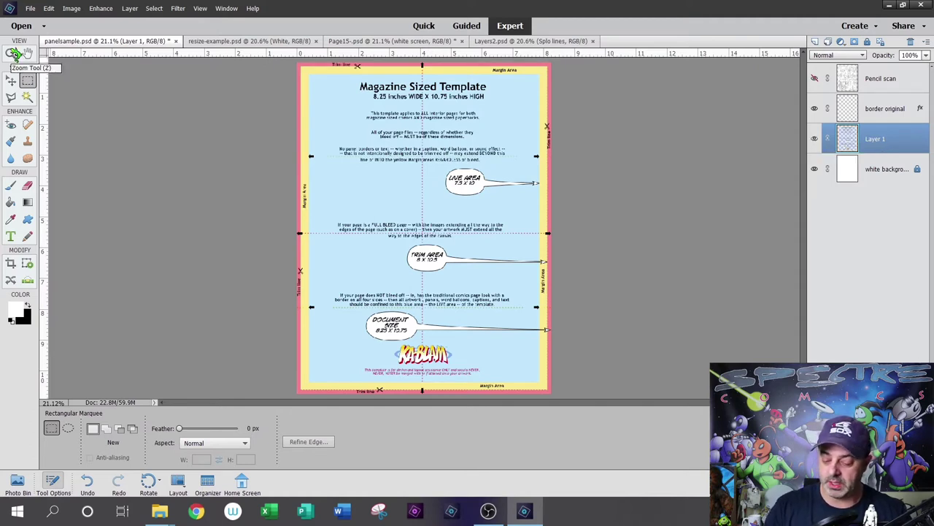
{"action": "left_click", "coordinate": [11, 52]}
{"action": "left_click_drag", "start_coordinate": [294, 56], "coordinate": [357, 111]}
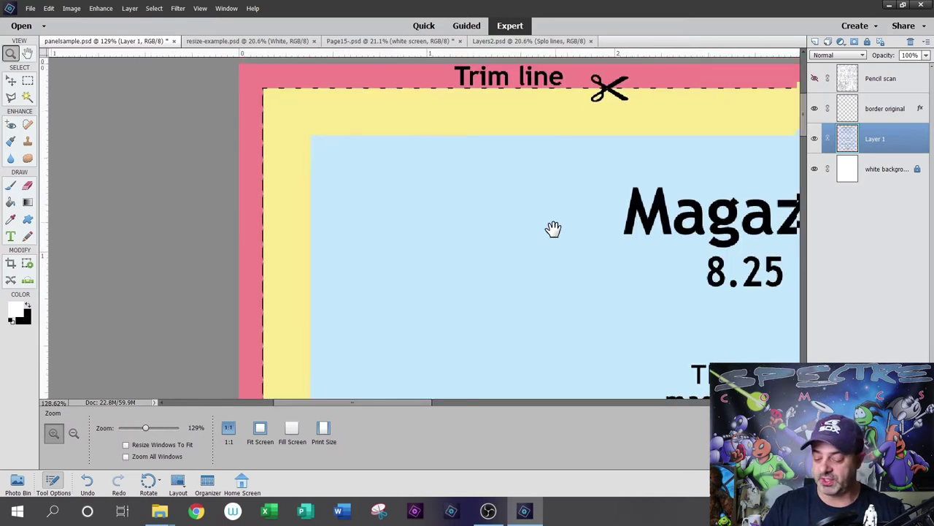
{"action": "scroll", "coordinate": [553, 230], "scroll_direction": "up", "scroll_amount": 3}
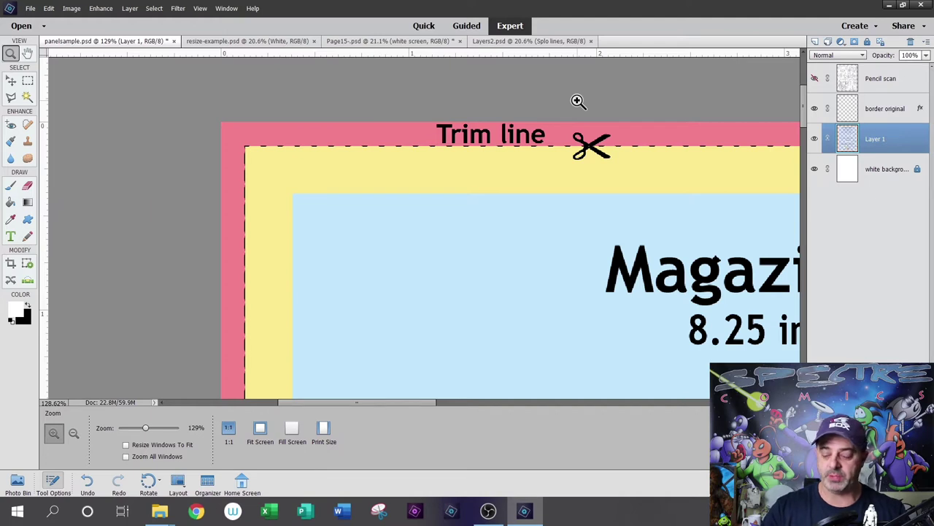
{"action": "scroll", "coordinate": [524, 246], "scroll_direction": "down", "scroll_amount": 3}
{"action": "scroll", "coordinate": [523, 246], "scroll_direction": "right", "scroll_amount": 2}
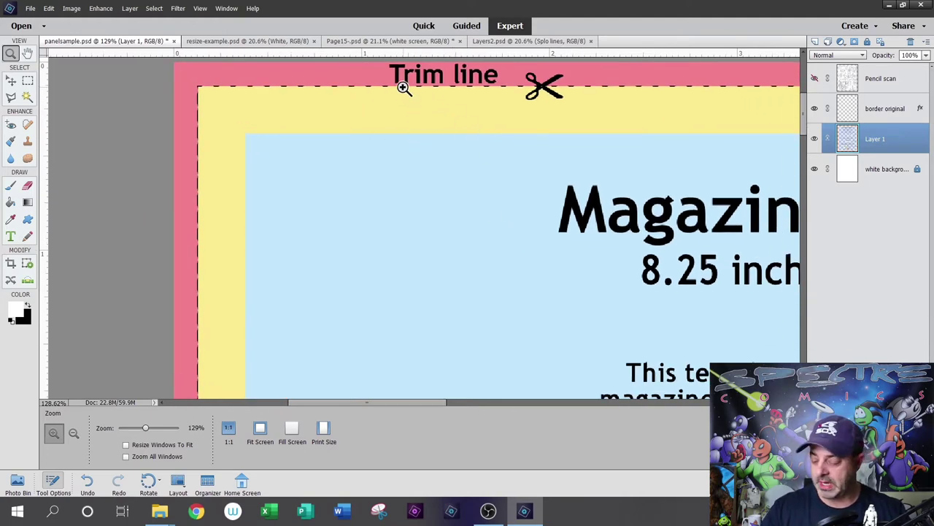
{"action": "right_click", "coordinate": [462, 221]}
{"action": "left_click", "coordinate": [496, 226]}
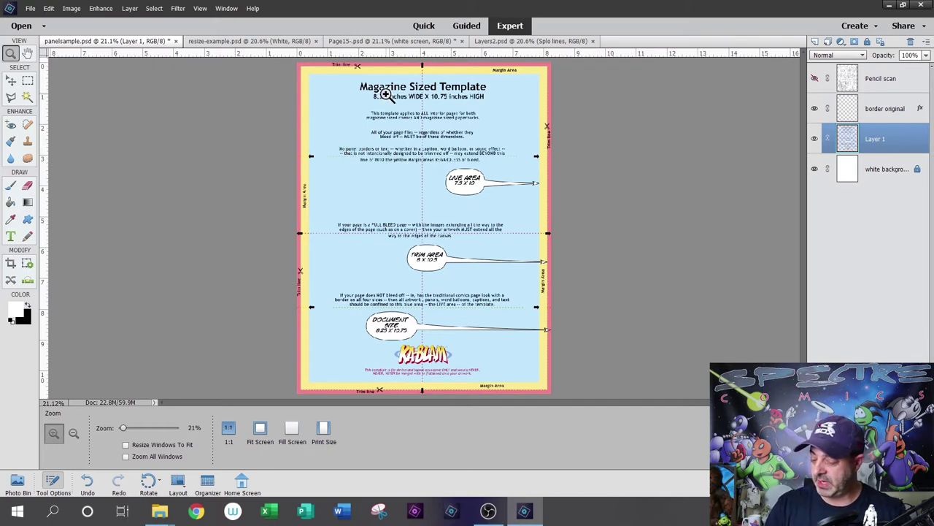
{"action": "left_click", "coordinate": [898, 110]}
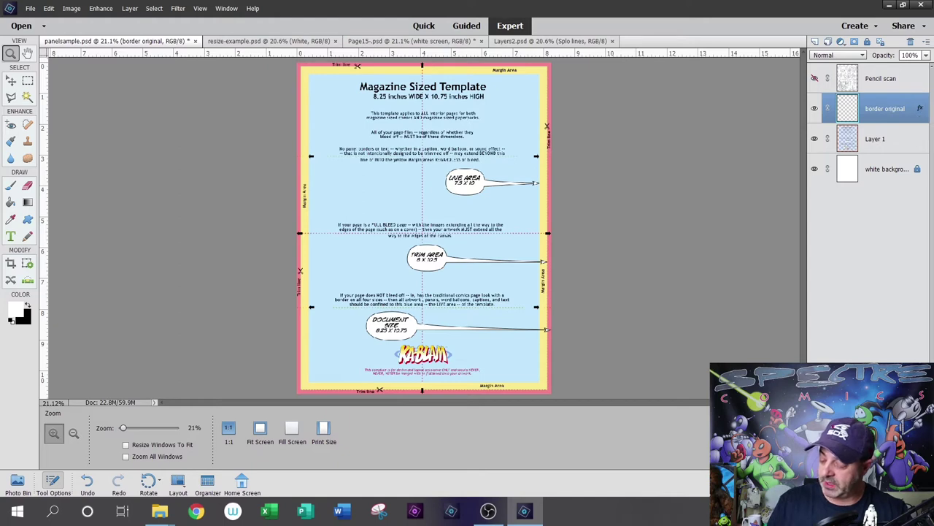
{"action": "left_click", "coordinate": [920, 108]}
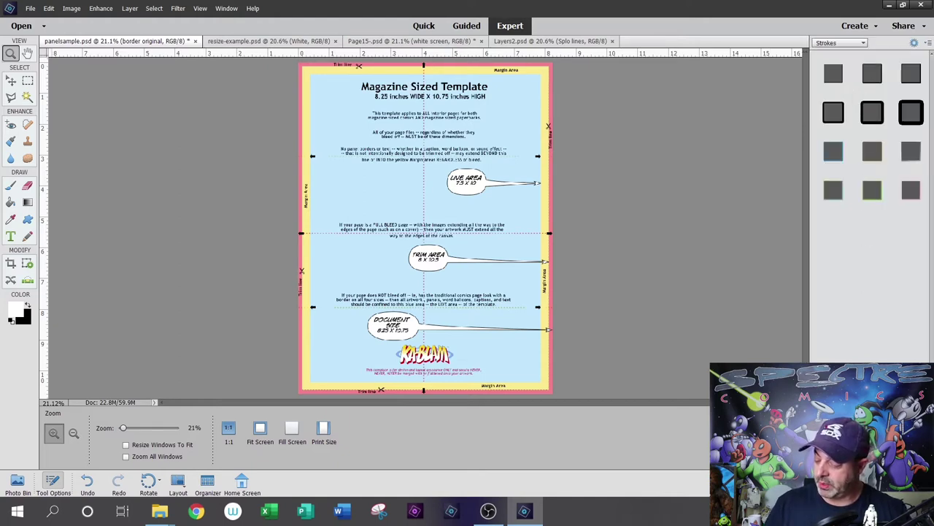
- Give the border original layer a 6 px black Outside stroke at 100% opacity
{"action": "key", "text": "F11"}
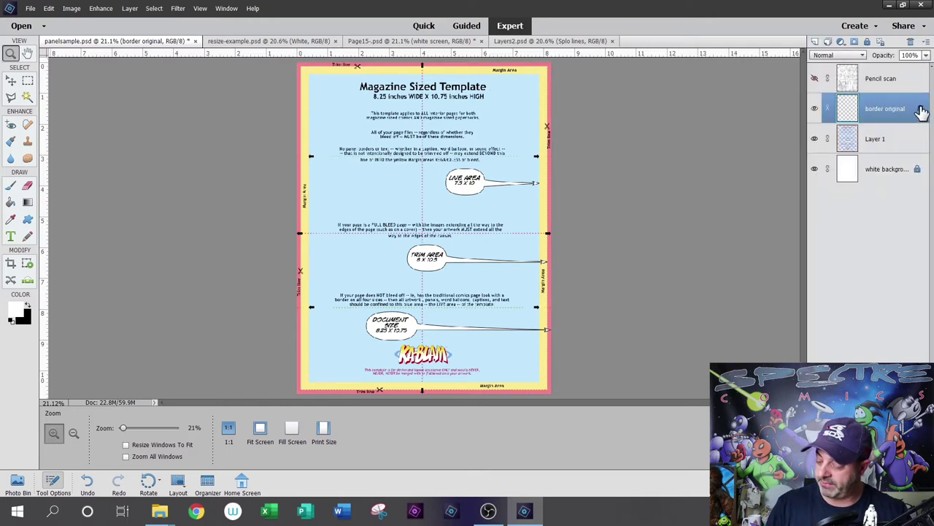
{"action": "double_click", "coordinate": [919, 108]}
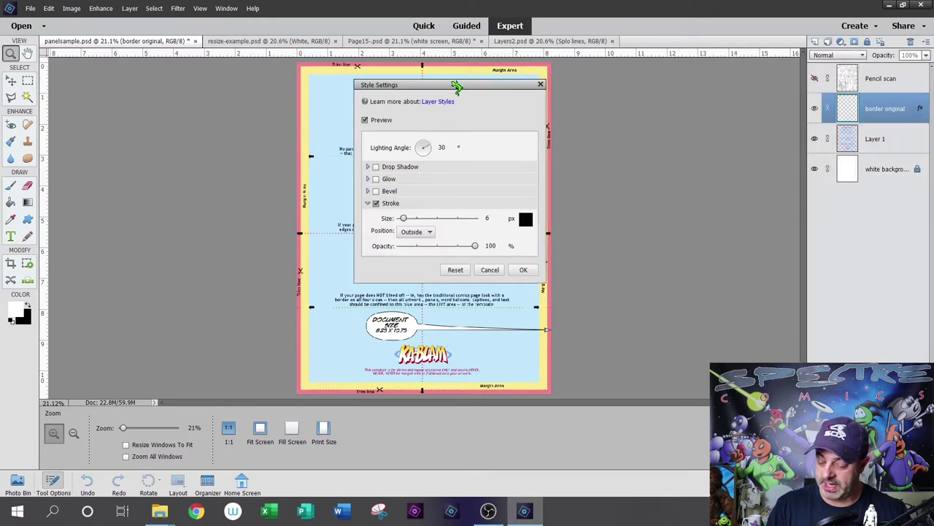
{"action": "left_click_drag", "start_coordinate": [456, 86], "coordinate": [435, 100]}
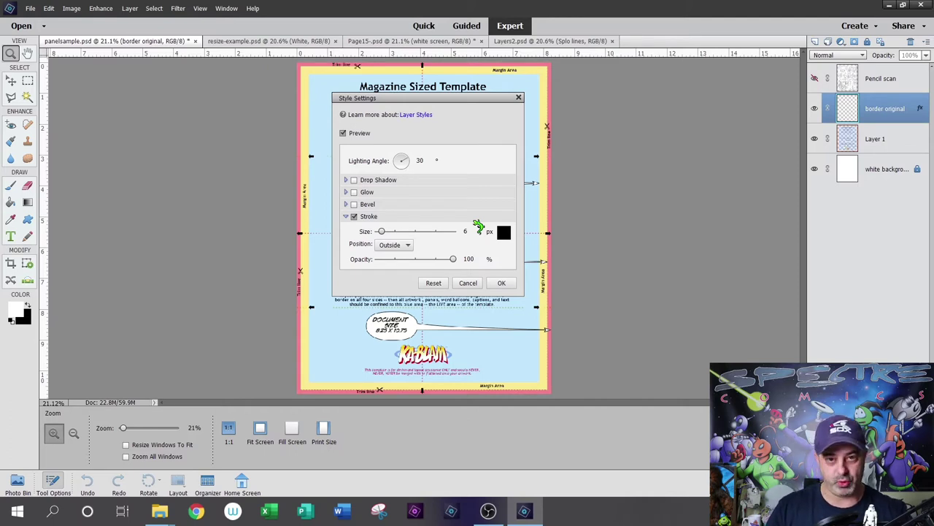
{"action": "left_click", "coordinate": [503, 284]}
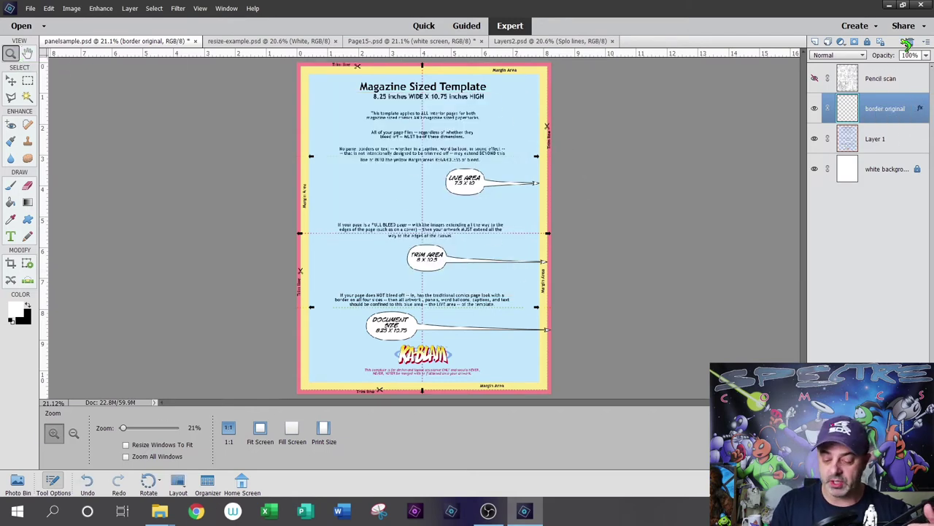
- Marquee-select the page's live area, fill it white with the Paint Bucket, then deselect
{"action": "left_click_drag", "start_coordinate": [302, 63], "coordinate": [544, 168]}
{"action": "left_click", "coordinate": [28, 80]}
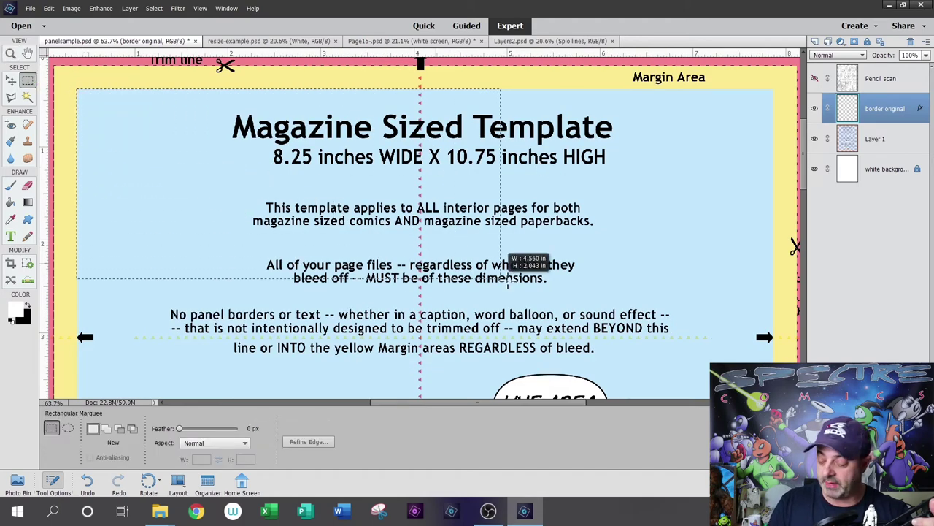
{"action": "scroll", "coordinate": [759, 363], "scroll_direction": "down", "scroll_amount": 2}
{"action": "scroll", "coordinate": [759, 362], "scroll_direction": "down", "scroll_amount": 9}
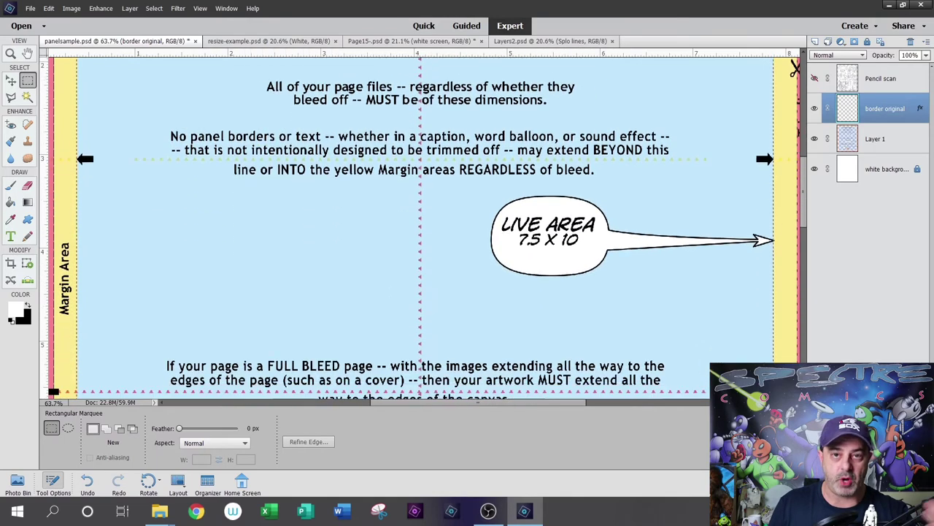
{"action": "scroll", "coordinate": [423, 227], "scroll_direction": "down", "scroll_amount": 9}
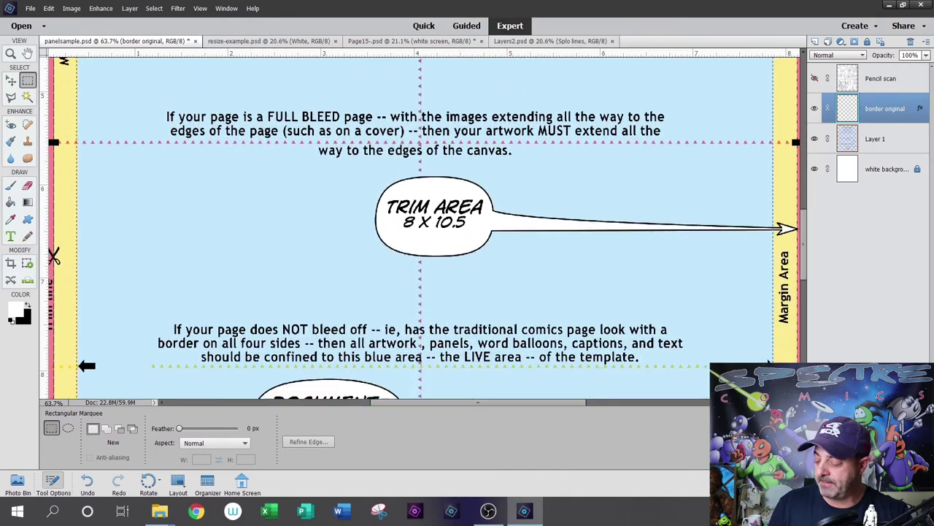
{"action": "left_click_drag", "start_coordinate": [774, 416], "coordinate": [776, 310]}
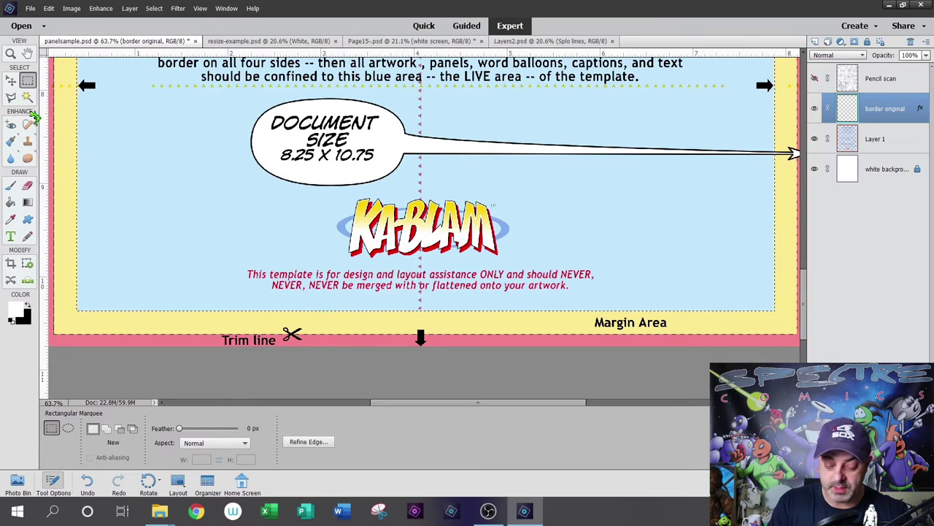
{"action": "left_click", "coordinate": [16, 200]}
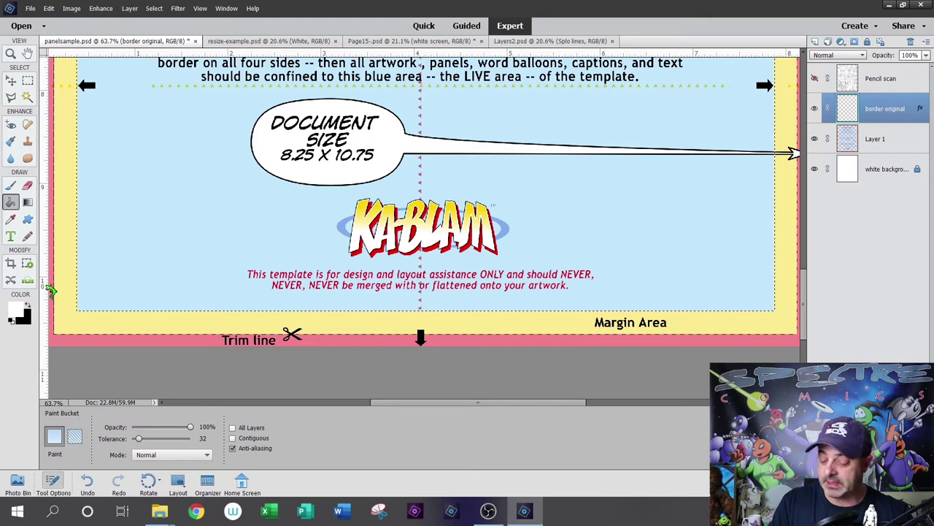
{"action": "left_click", "coordinate": [514, 144]}
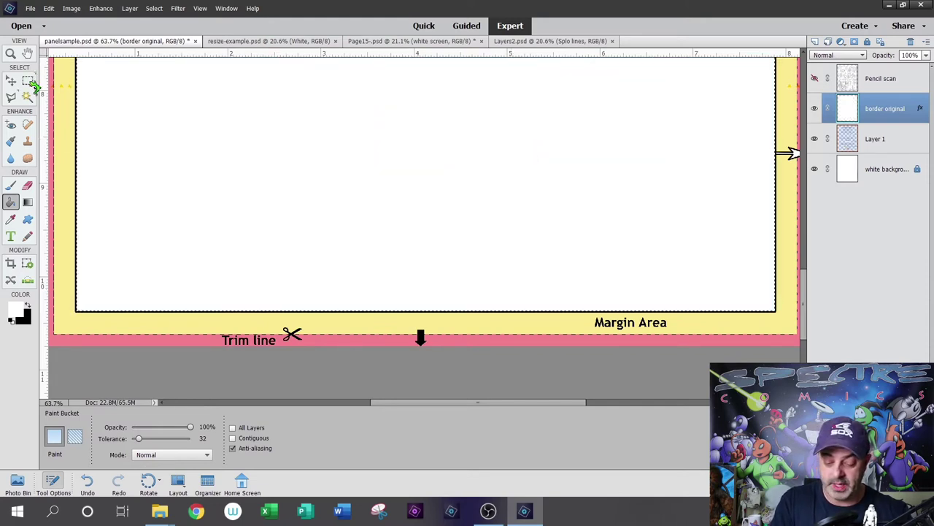
{"action": "left_click", "coordinate": [27, 80]}
{"action": "left_click", "coordinate": [63, 124]}
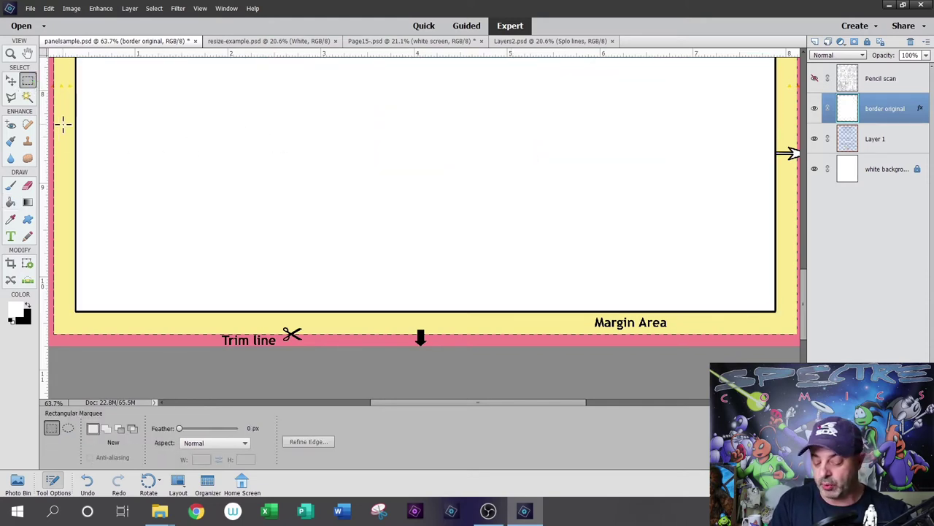
- Check the outline at the lower-left corner, hide the Layer 1 template, and fit the page on screen
{"action": "key", "text": "z"}
{"action": "left_click_drag", "start_coordinate": [200, 257], "coordinate": [258, 196]}
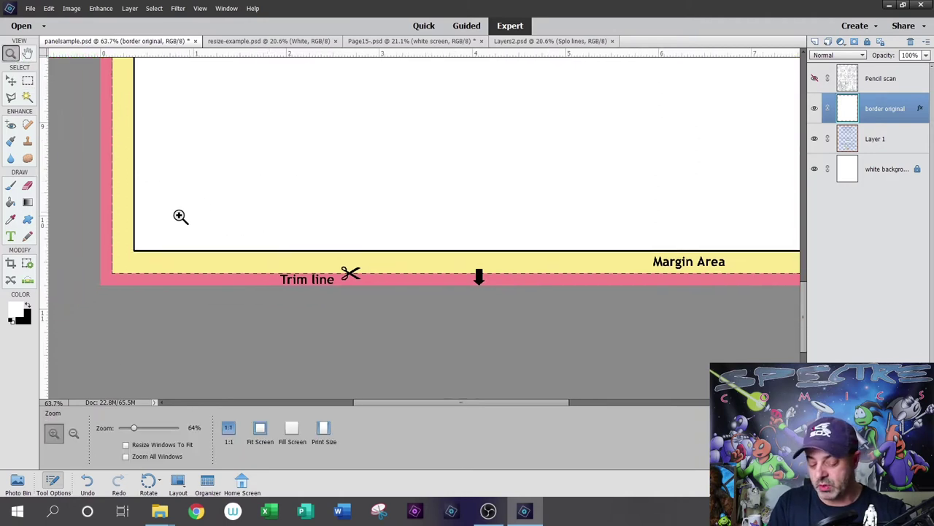
{"action": "left_click_drag", "start_coordinate": [114, 234], "coordinate": [184, 254]}
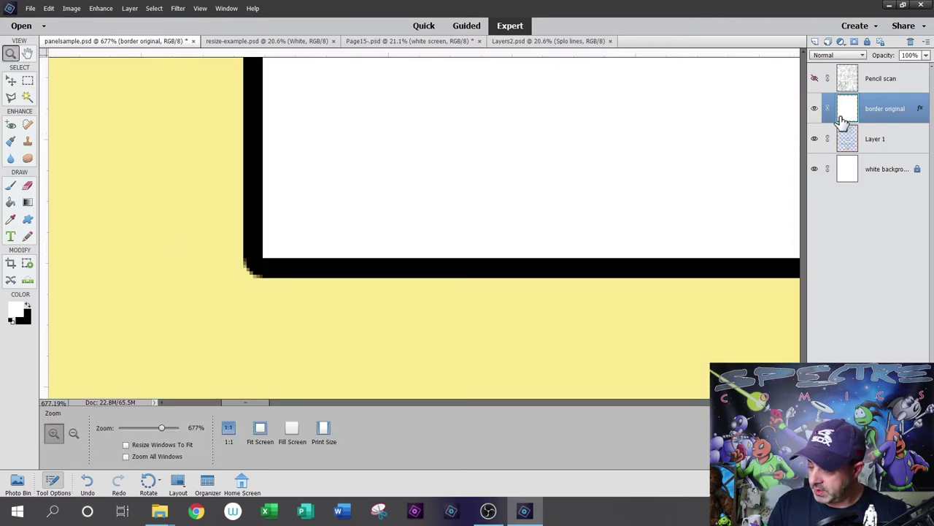
{"action": "left_click", "coordinate": [861, 143]}
{"action": "left_click", "coordinate": [816, 139]}
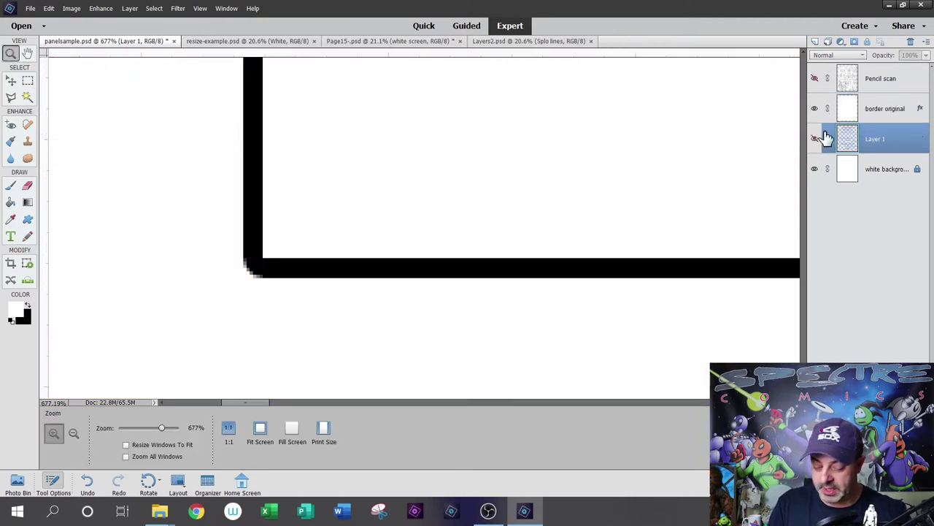
{"action": "right_click", "coordinate": [285, 158]}
{"action": "left_click", "coordinate": [306, 164]}
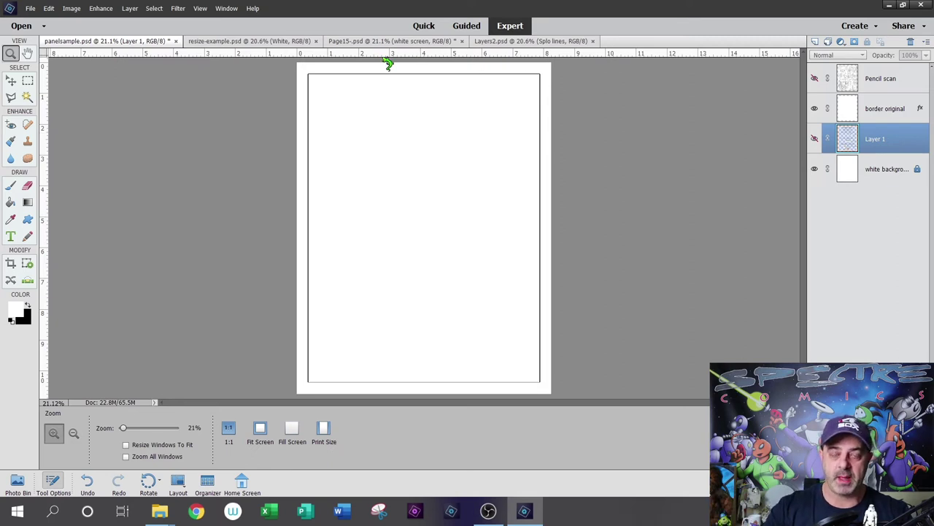
- Show the Pencil scan layer so the six-panel sketch appears at 48% opacity over the border
{"action": "left_click", "coordinate": [893, 80]}
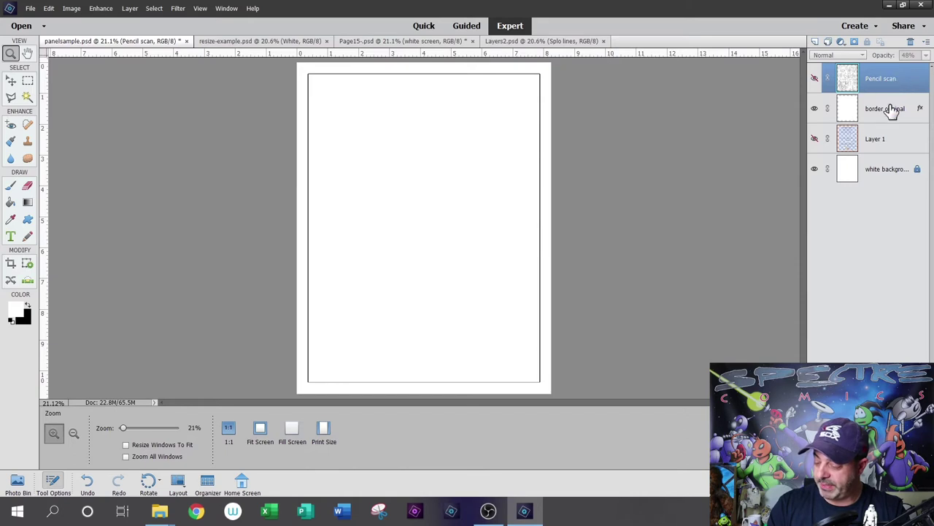
{"action": "left_click", "coordinate": [815, 78]}
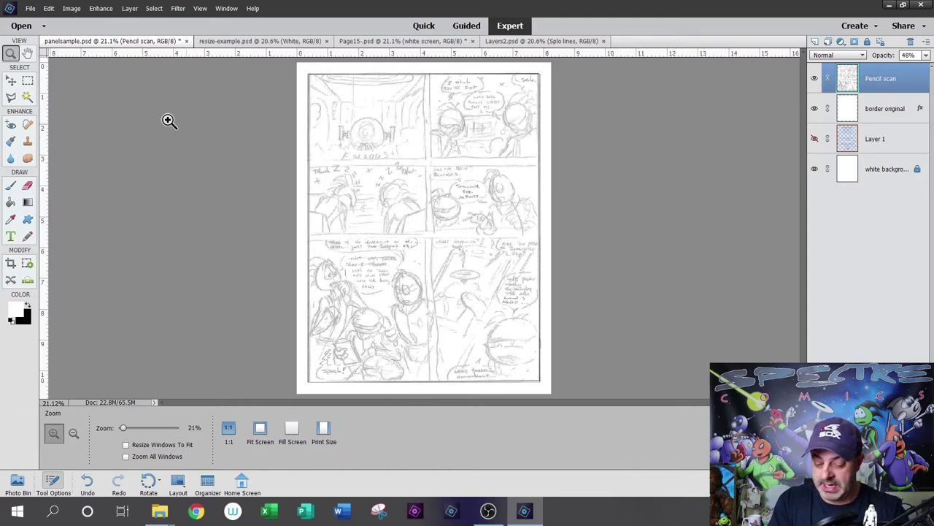
{"action": "left_click_drag", "start_coordinate": [303, 66], "coordinate": [559, 230]}
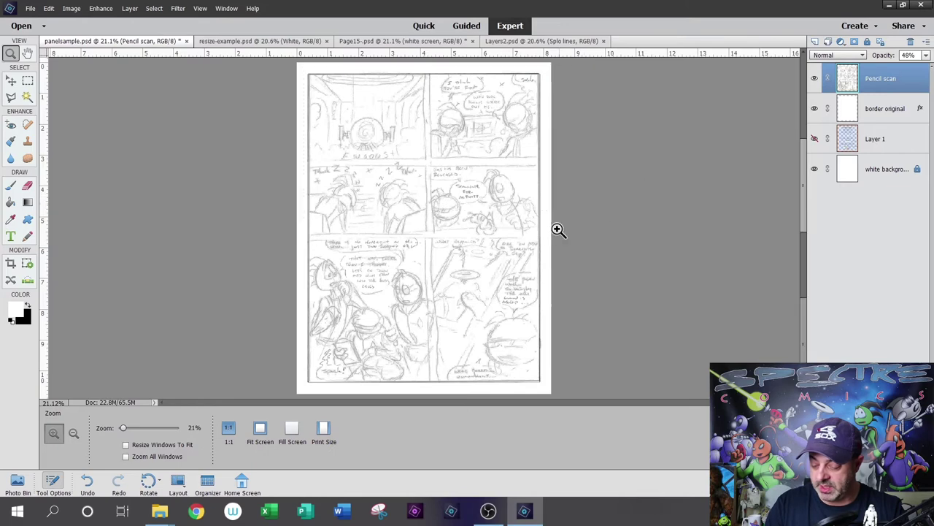
- Delete two horizontal marquee strips from the border original layer, separating the top, middle and bottom rows
{"action": "key", "text": "h"}
{"action": "left_click_drag", "start_coordinate": [514, 147], "coordinate": [533, 162]}
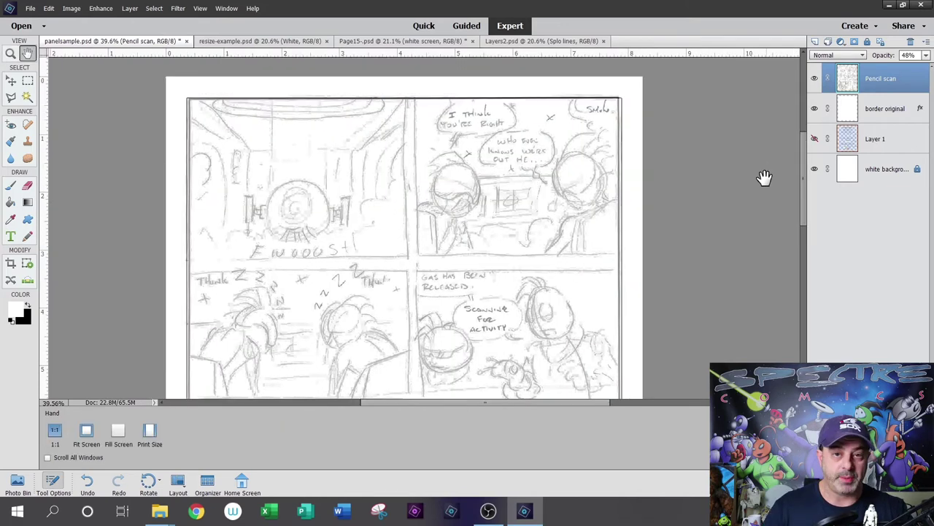
{"action": "left_click", "coordinate": [885, 108]}
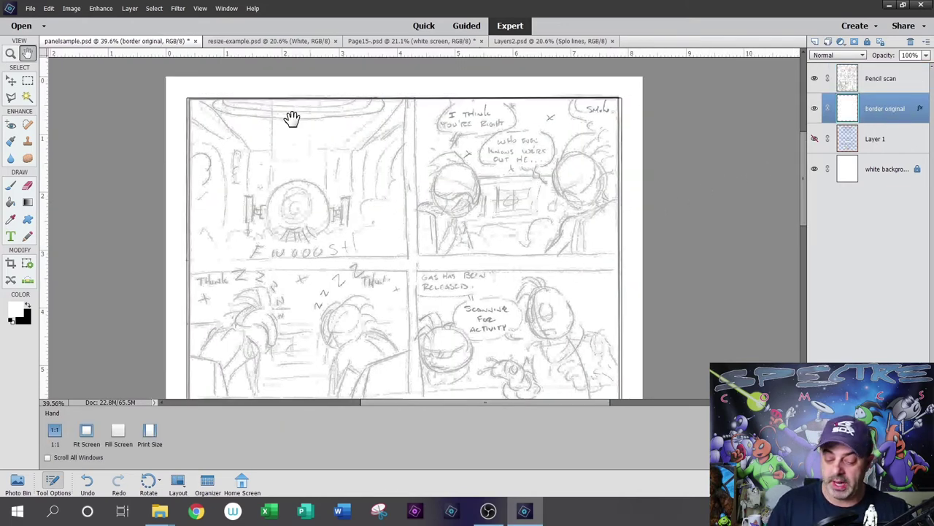
{"action": "left_click", "coordinate": [29, 80]}
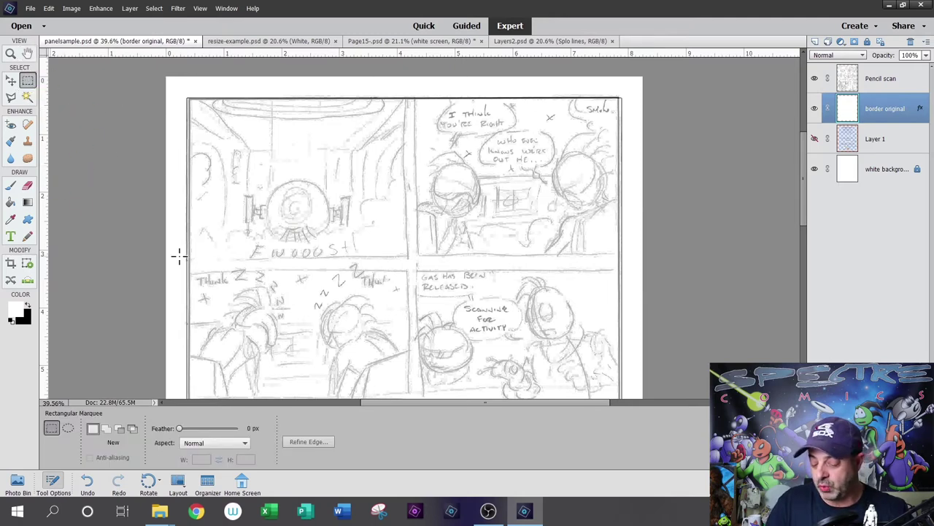
{"action": "left_click_drag", "start_coordinate": [179, 256], "coordinate": [609, 267]}
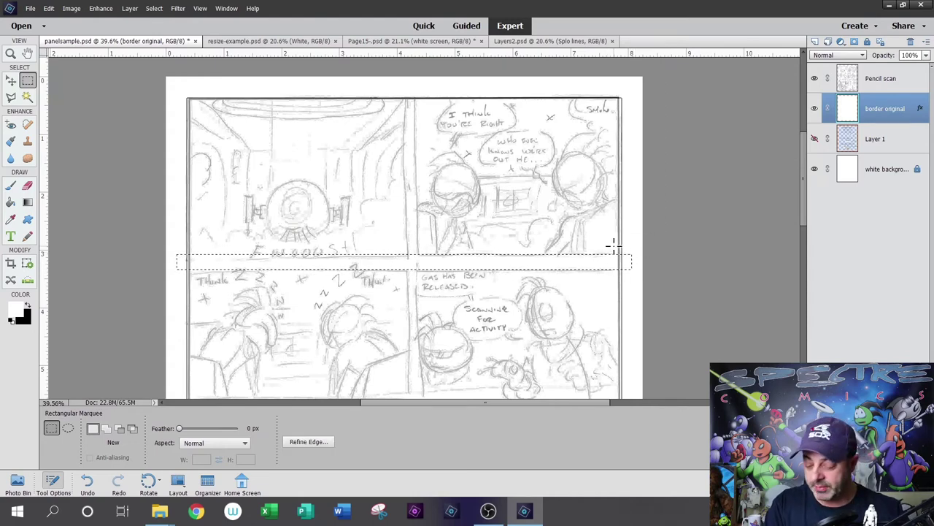
{"action": "key", "text": "Delete"}
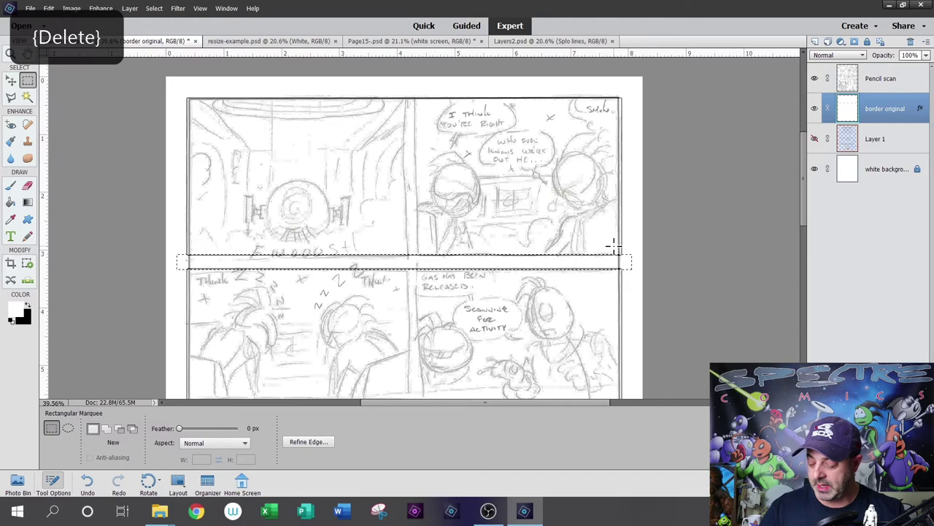
{"action": "left_click_drag", "start_coordinate": [576, 372], "coordinate": [580, 201]}
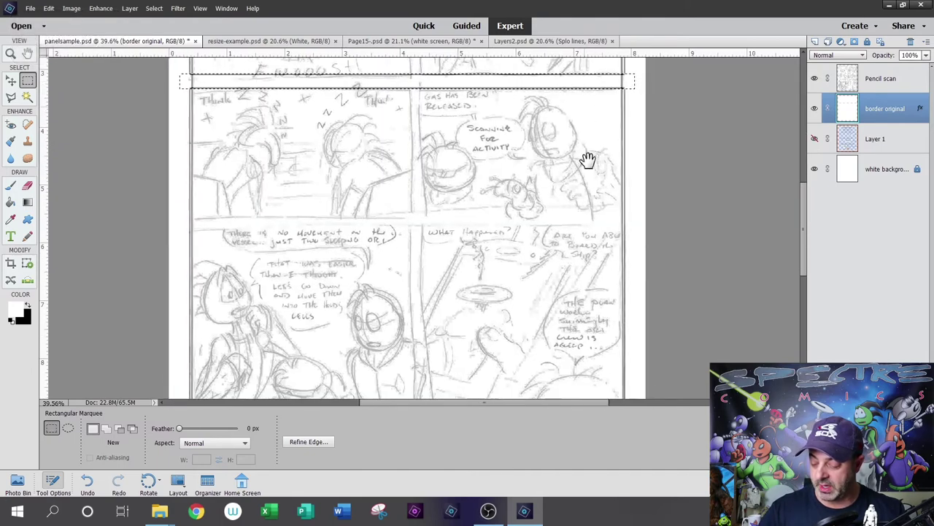
{"action": "left_click_drag", "start_coordinate": [588, 88], "coordinate": [577, 227]}
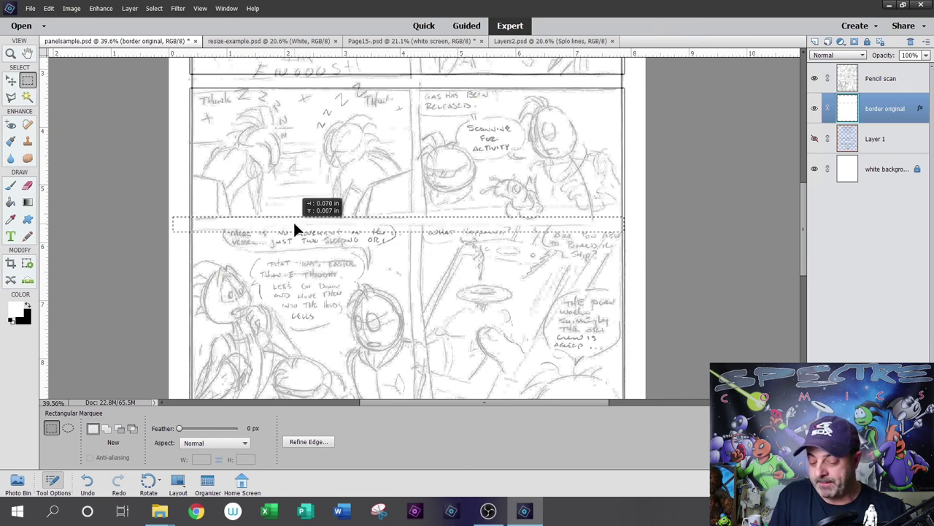
{"action": "left_click_drag", "start_coordinate": [299, 230], "coordinate": [302, 229]}
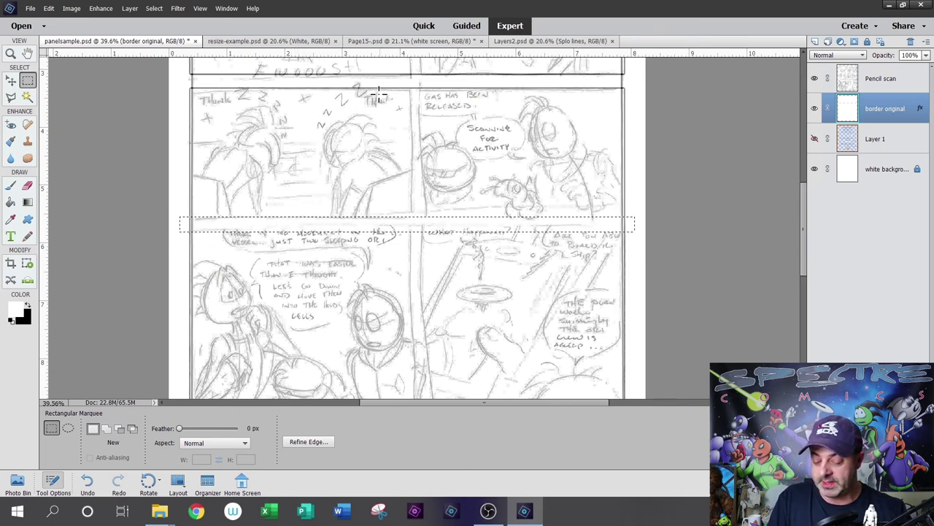
{"action": "key", "text": "Delete"}
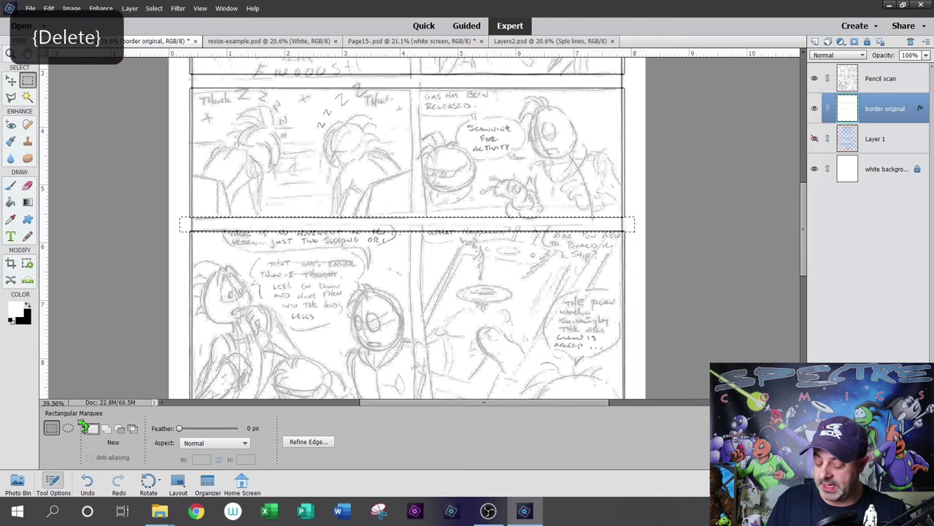
{"action": "scroll", "coordinate": [536, 271], "scroll_direction": "up", "scroll_amount": 4}
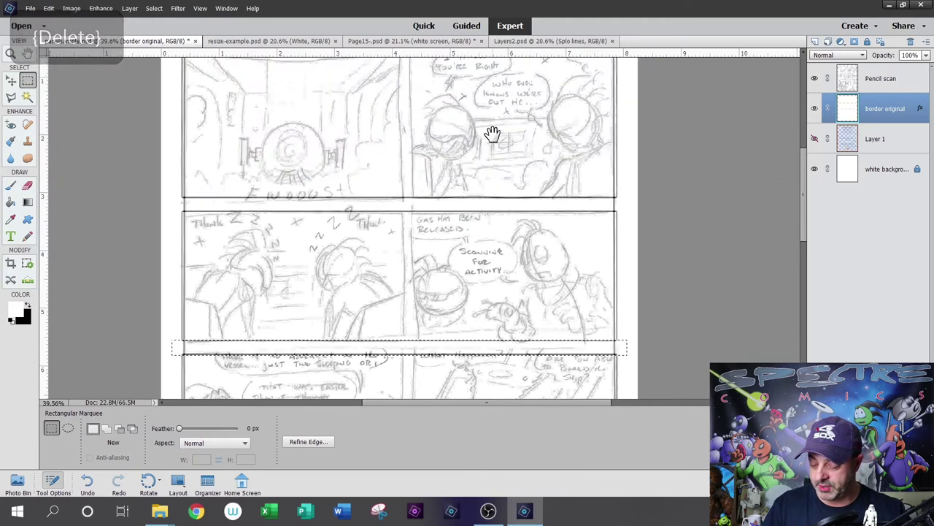
- Cut a narrow vertical gutter down the middle of the border layer, making six outlined panels
{"action": "scroll", "coordinate": [248, 154], "scroll_direction": "up", "scroll_amount": 1}
{"action": "scroll", "coordinate": [442, 160], "scroll_direction": "up", "scroll_amount": 2}
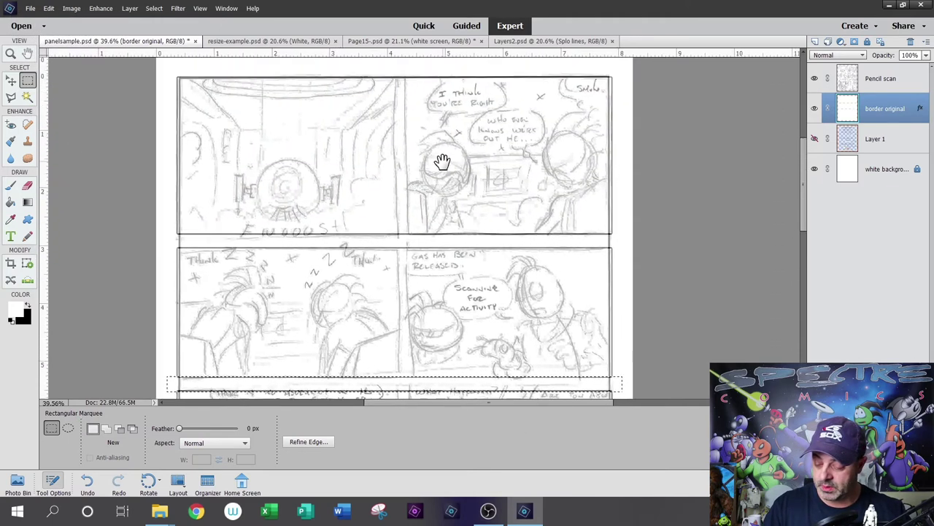
{"action": "left_click_drag", "start_coordinate": [402, 108], "coordinate": [385, 356]}
{"action": "left_click_drag", "start_coordinate": [394, 273], "coordinate": [401, 285]}
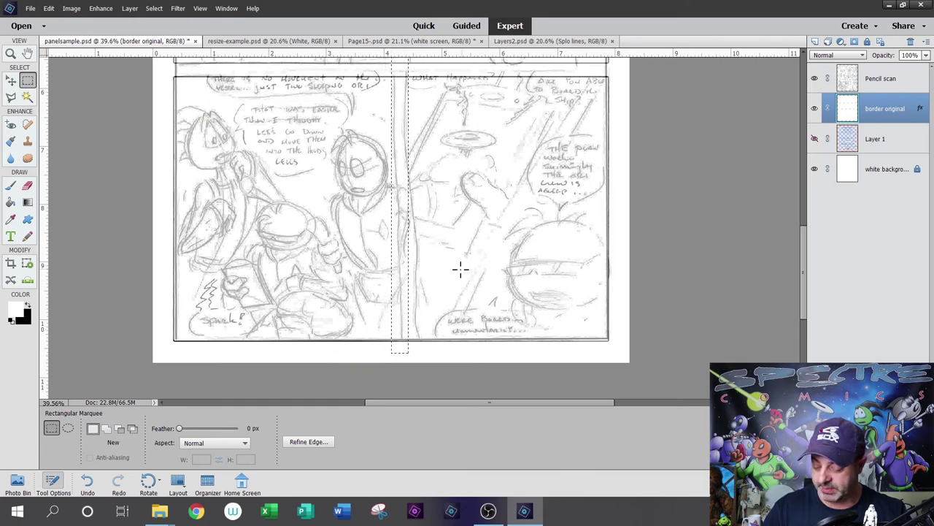
{"action": "key", "text": "Delete"}
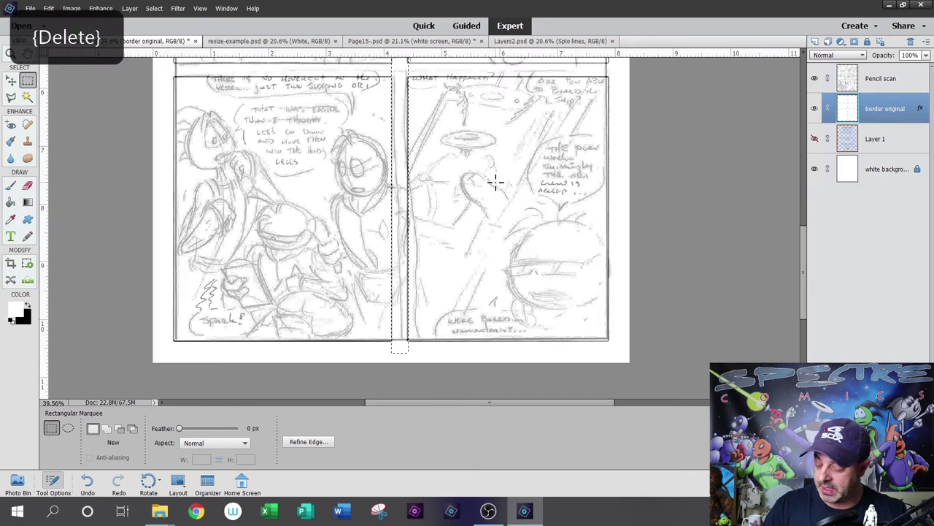
{"action": "key", "text": "ctrl+d"}
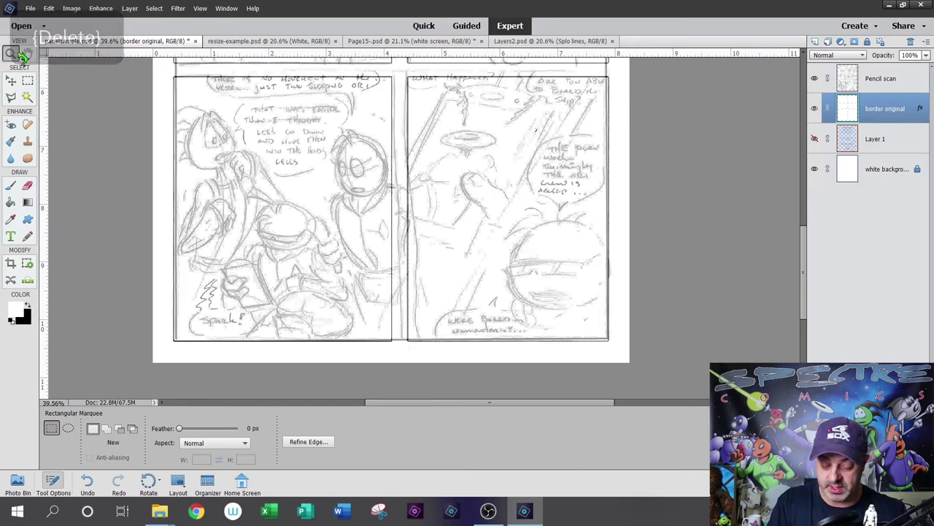
{"action": "key", "text": "z"}
{"action": "right_click", "coordinate": [362, 180]}
- Fit the page on screen and toggle the Pencil scan sketch off and back on to check the borders
{"action": "left_click", "coordinate": [400, 189]}
{"action": "left_click", "coordinate": [877, 82]}
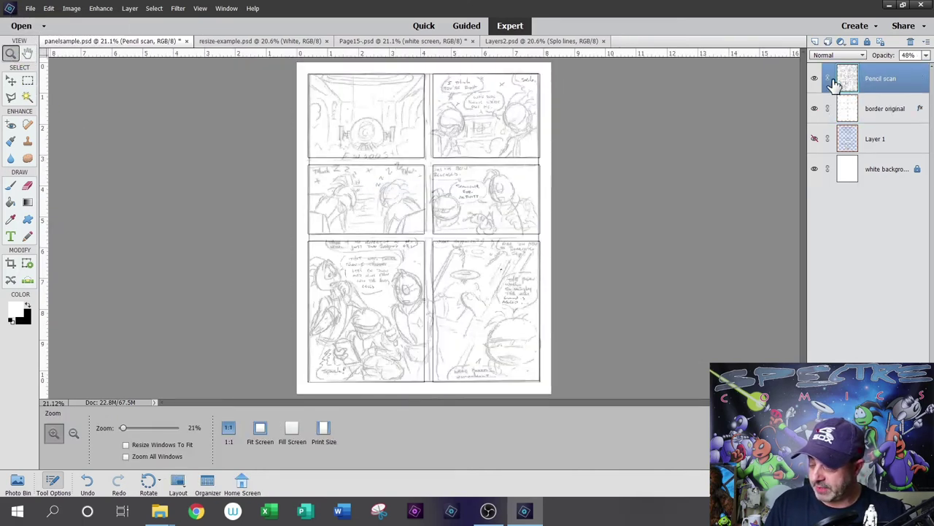
{"action": "left_click", "coordinate": [814, 78]}
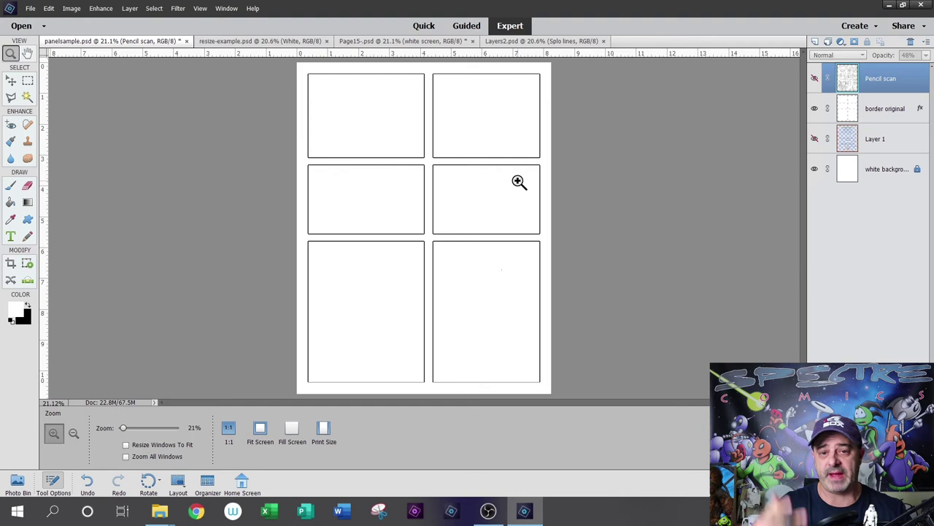
{"action": "left_click", "coordinate": [891, 108]}
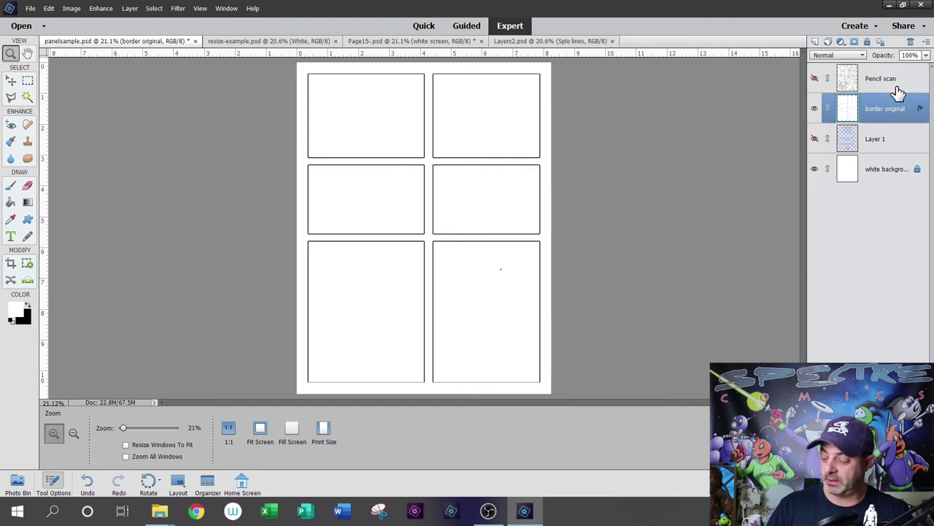
{"action": "left_click", "coordinate": [894, 78]}
{"action": "left_click", "coordinate": [815, 78]}
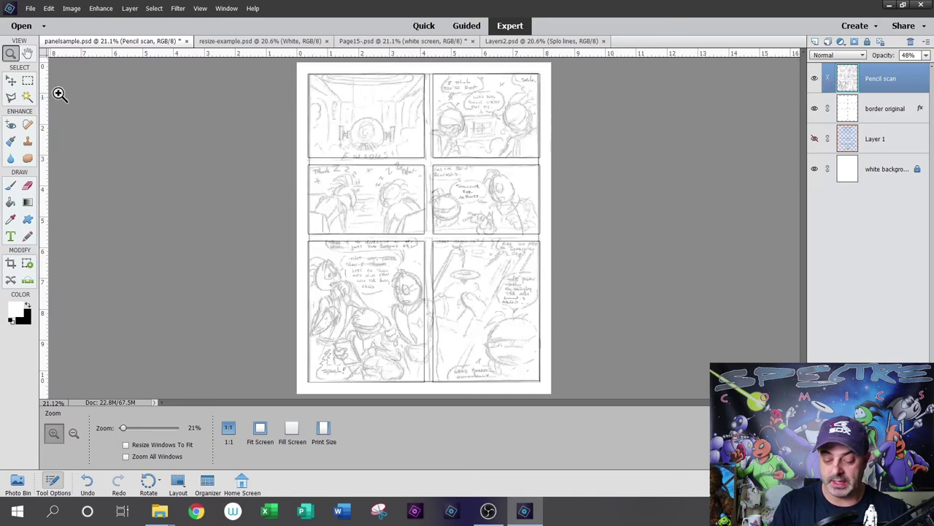
{"action": "left_click_drag", "start_coordinate": [413, 234], "coordinate": [555, 387]}
- Cut a diagonal band through the lower-right panel's border with the Polygonal Lasso, top-right to bottom edge
{"action": "left_click_drag", "start_coordinate": [531, 229], "coordinate": [491, 236]}
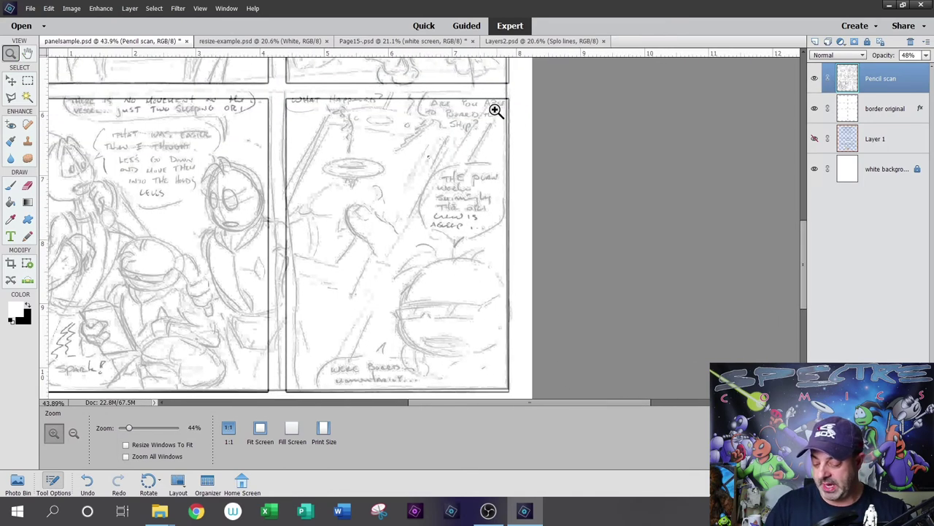
{"action": "left_click_drag", "start_coordinate": [448, 324], "coordinate": [475, 284]}
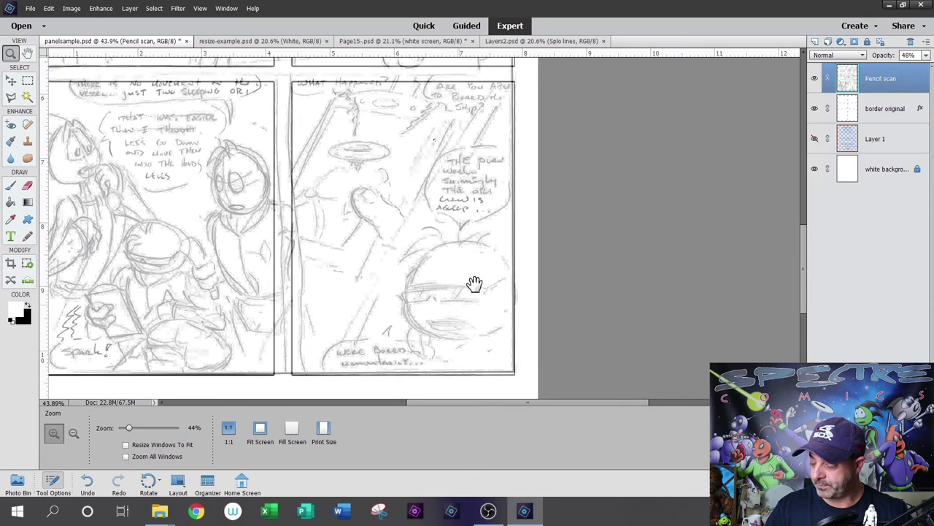
{"action": "left_click", "coordinate": [892, 106]}
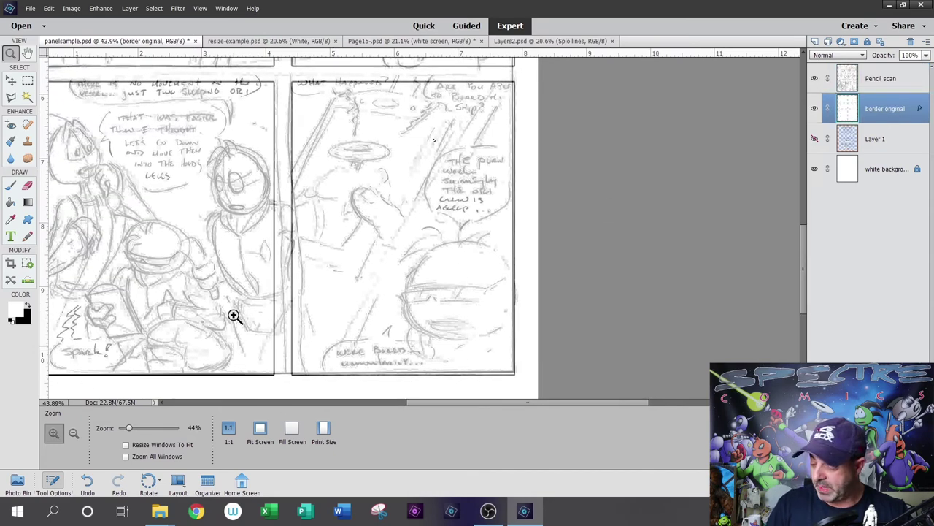
{"action": "left_click", "coordinate": [12, 98]}
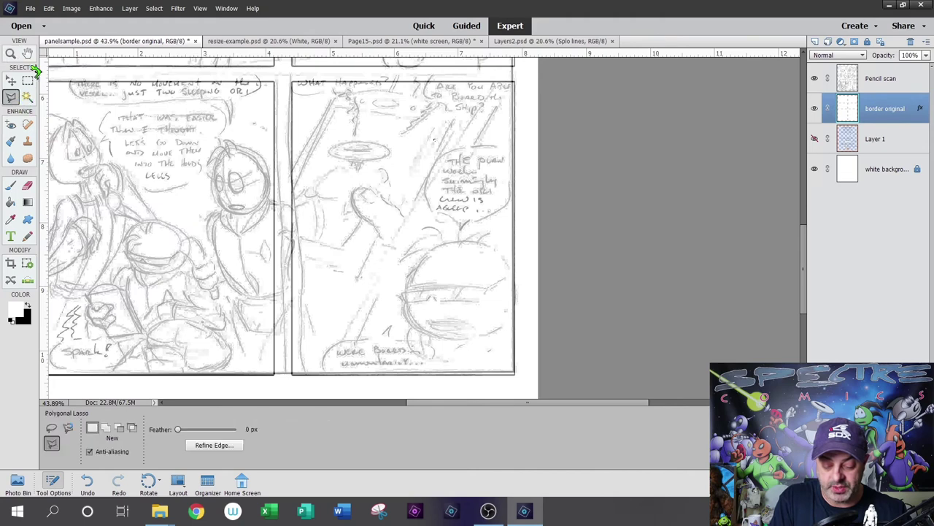
{"action": "left_click", "coordinate": [516, 84]}
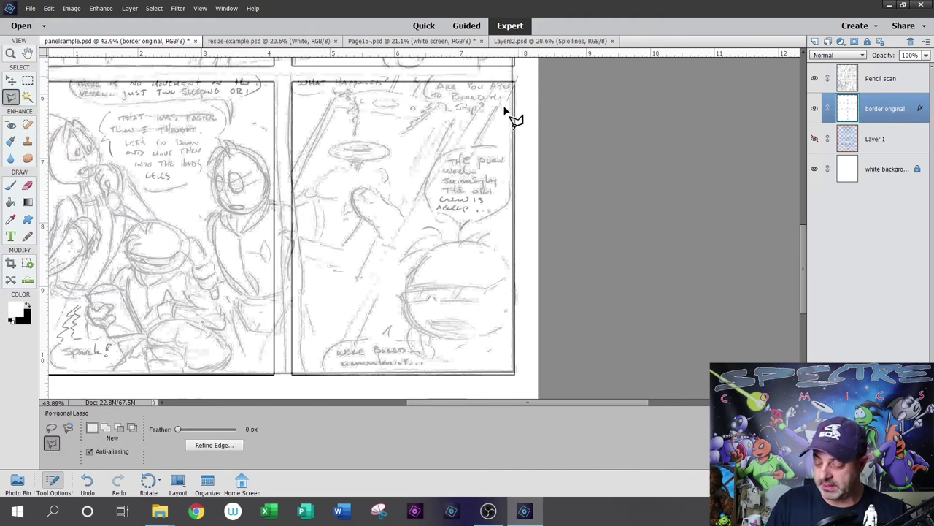
{"action": "left_click", "coordinate": [337, 384]}
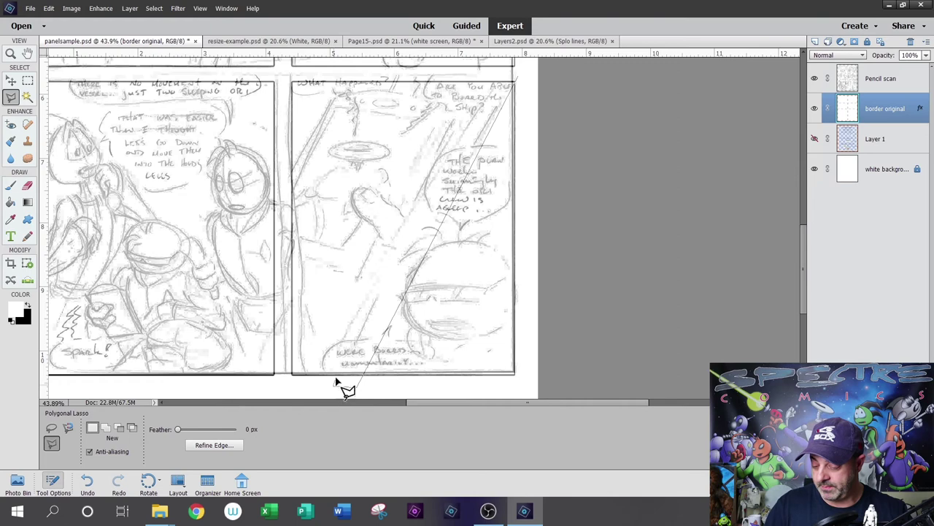
{"action": "left_click", "coordinate": [505, 73]}
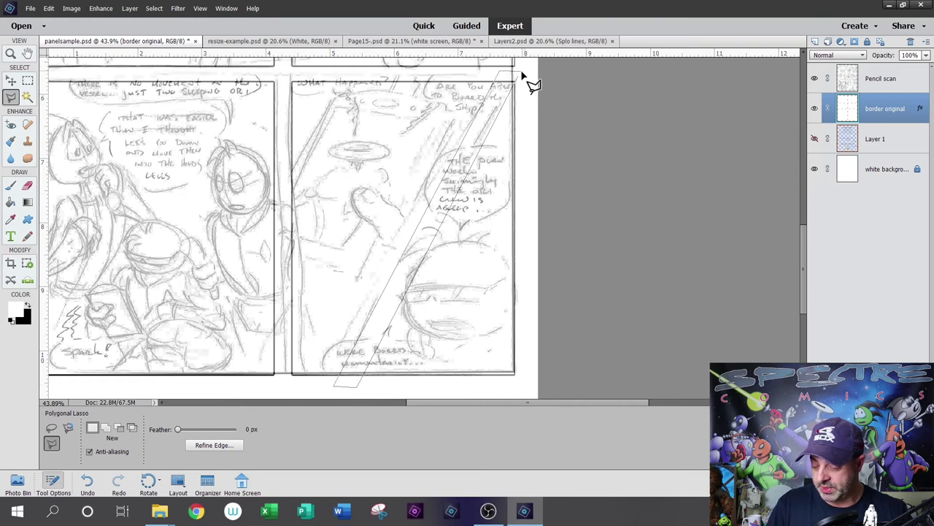
{"action": "left_click", "coordinate": [520, 76]}
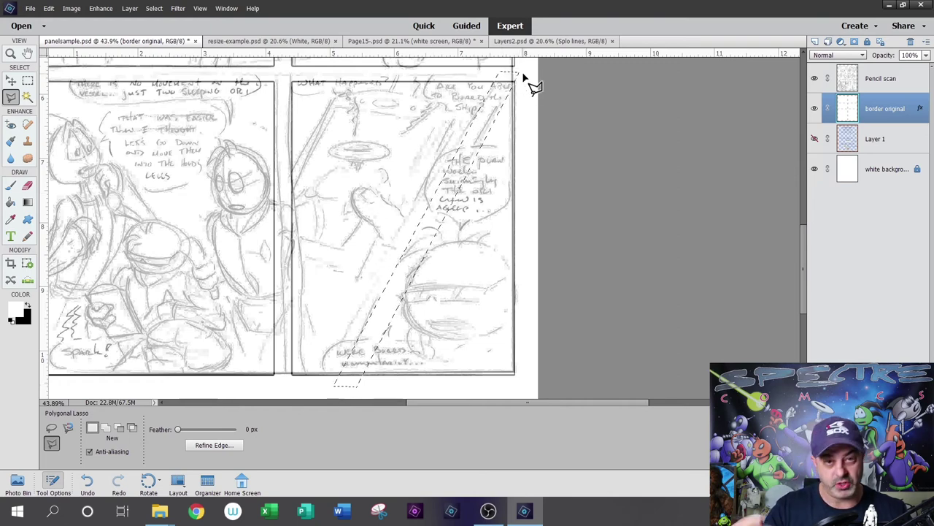
{"action": "key", "text": "Delete"}
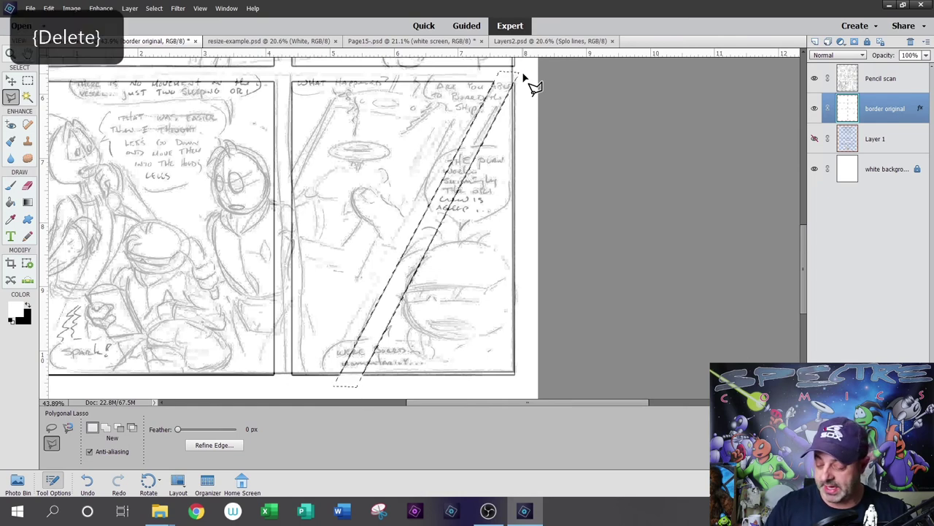
{"action": "left_click", "coordinate": [29, 82]}
{"action": "left_click", "coordinate": [494, 242]}
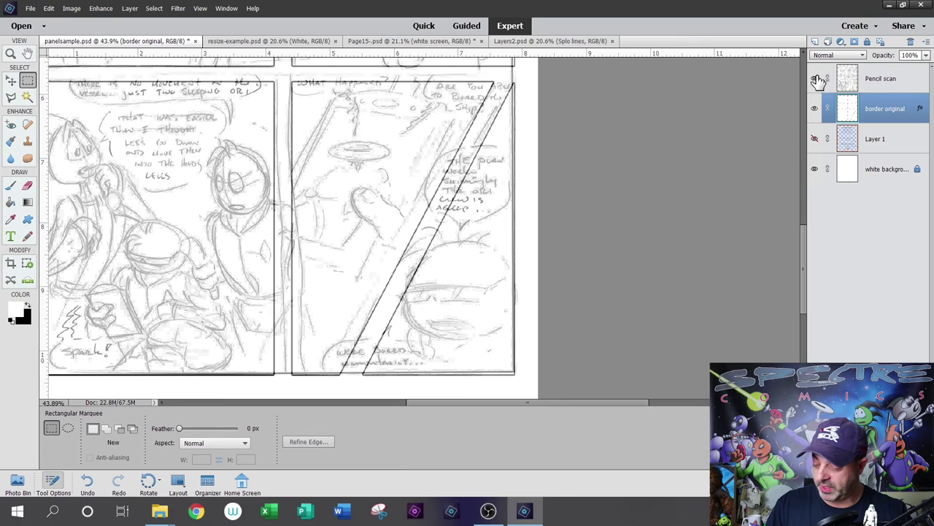